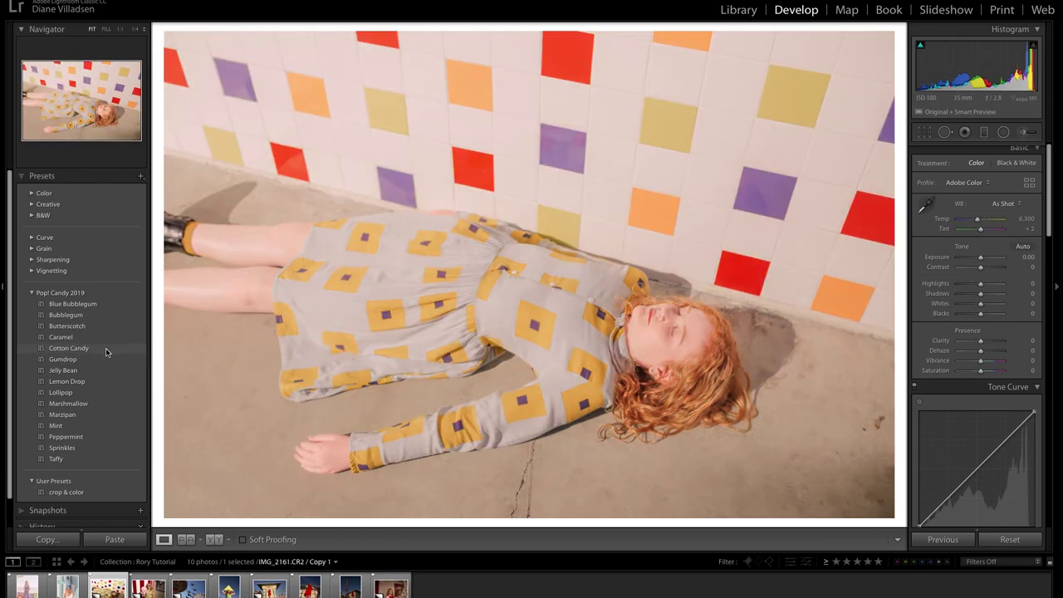
Apply the Cotton Candy preset and shift the Purple hue to -54 so the purple tiles turn blue
click(76, 349)
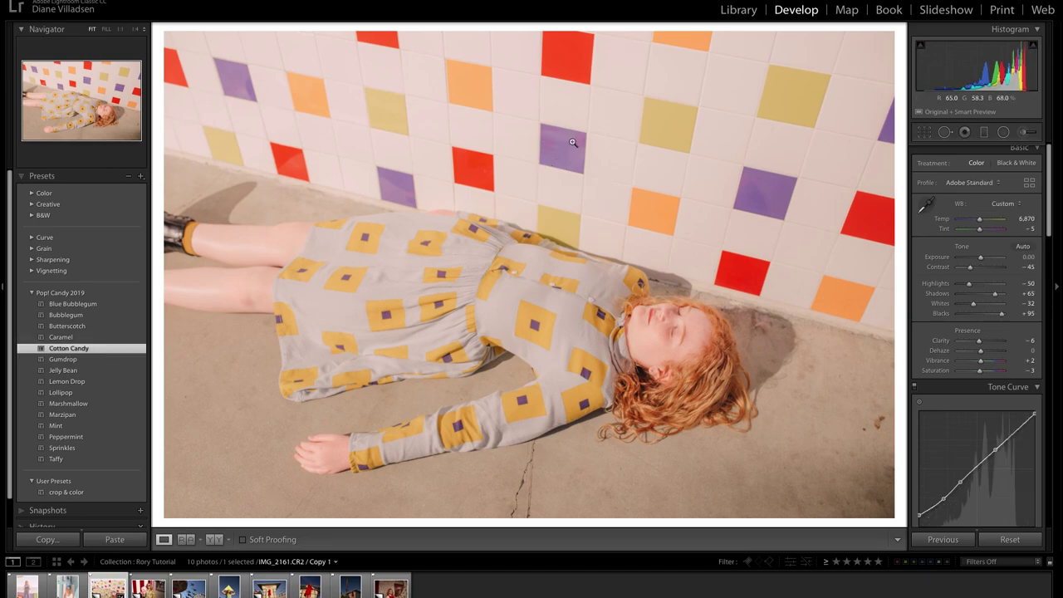
scroll(1008, 293, down, 5)
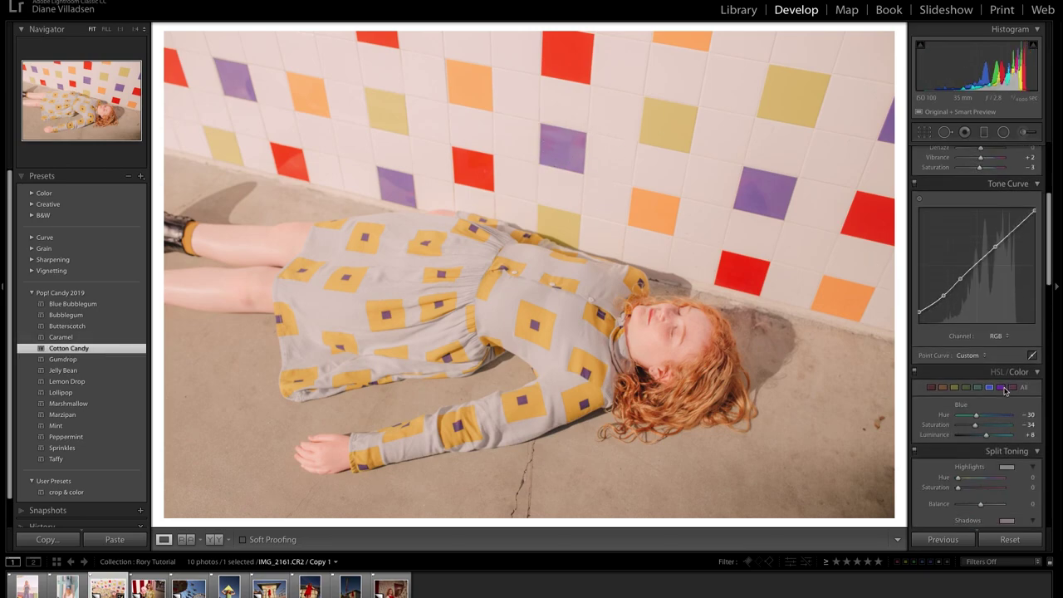
click(1002, 388)
drag(990, 416, 967, 423)
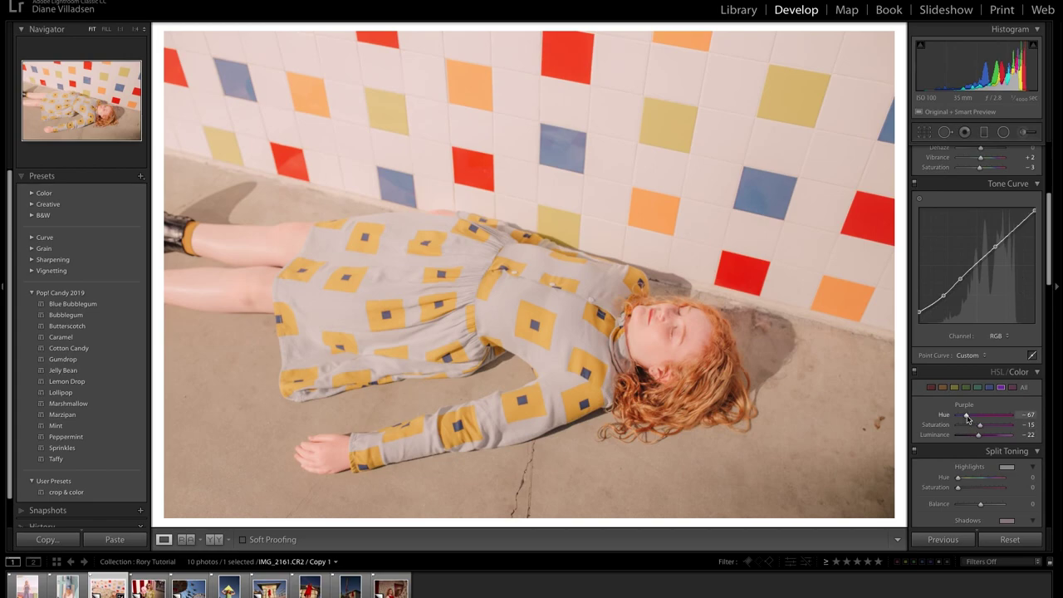
drag(967, 418, 970, 419)
Lower the Red saturation to -19
click(931, 387)
drag(983, 425, 974, 427)
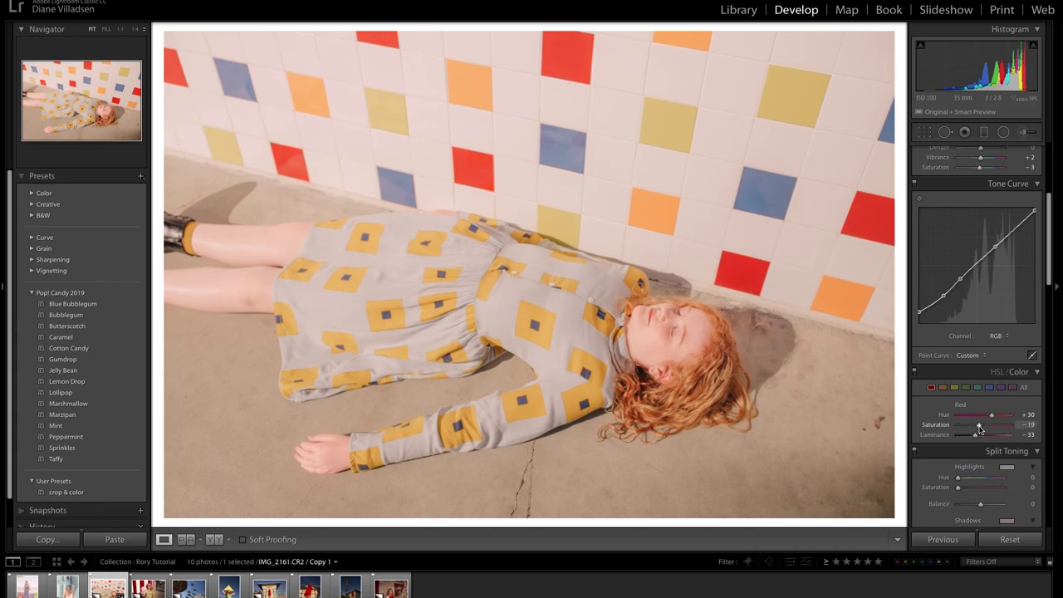
scroll(989, 426, up, 5)
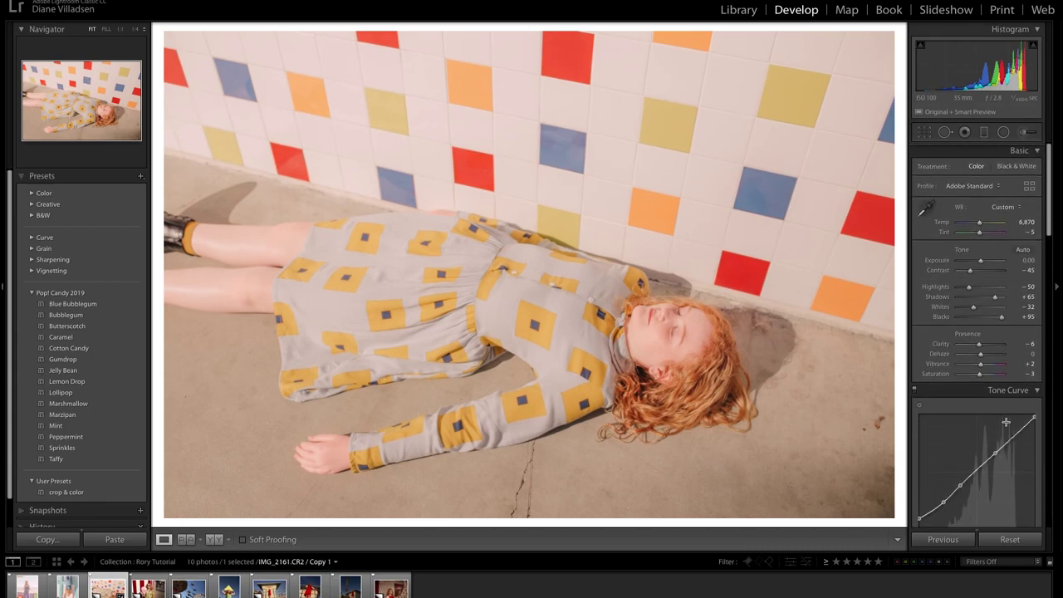
Set Exposure to +0.44, Highlights to -87 and Saturation to -5
click(1027, 260)
text(0.44)
key(Return)
drag(969, 287, 961, 288)
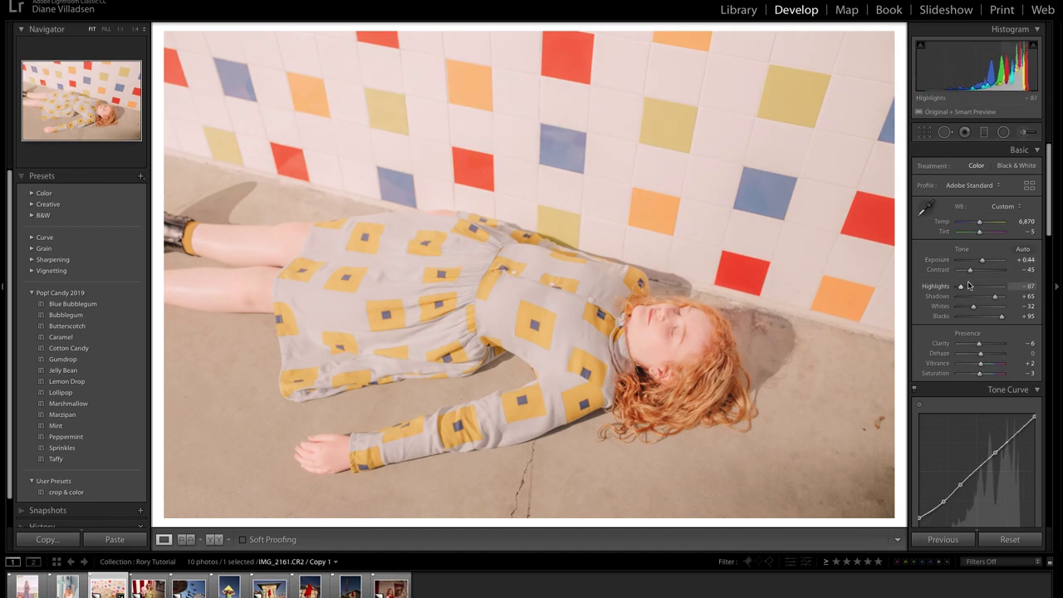
click(1027, 375)
text(-5)
key(Return)
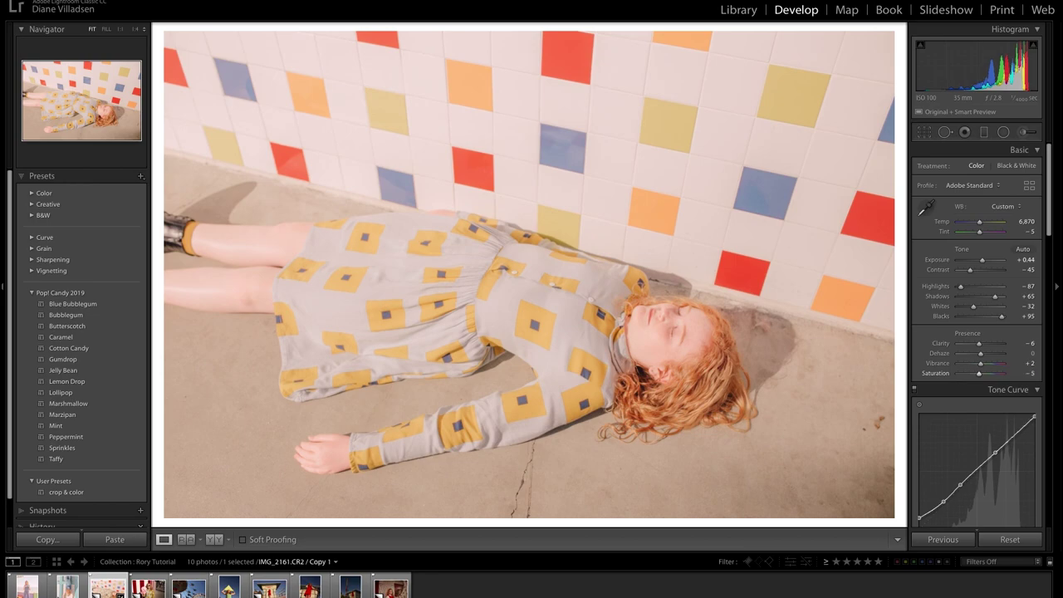
Set the white balance temperature to 7,100
click(1025, 223)
text(7100)
key(Return)
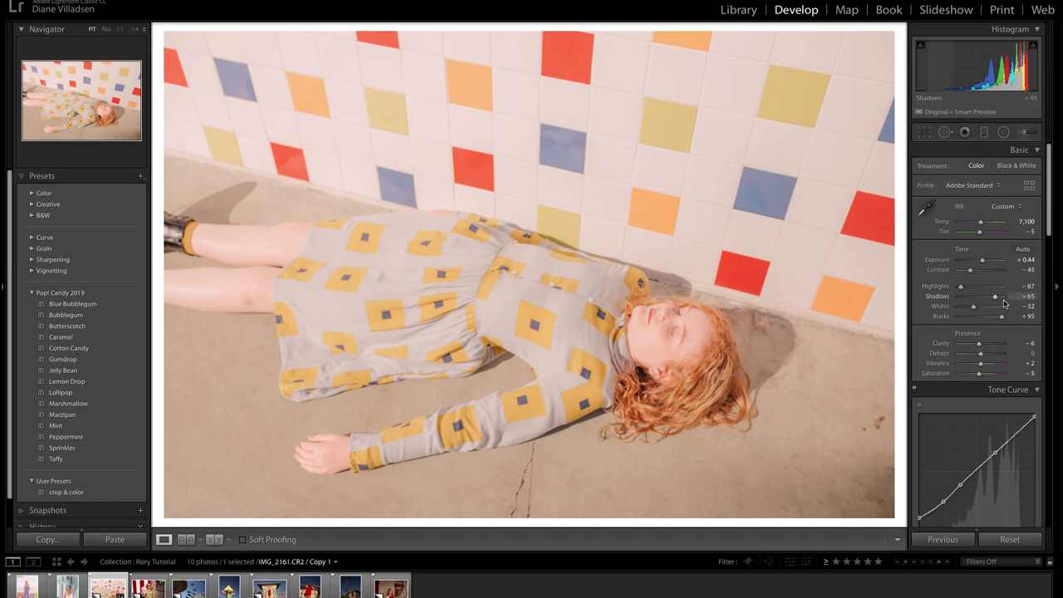
Raise the Lens Corrections vignetting amount to 131
scroll(997, 309, down, 5)
scroll(997, 309, down, 10)
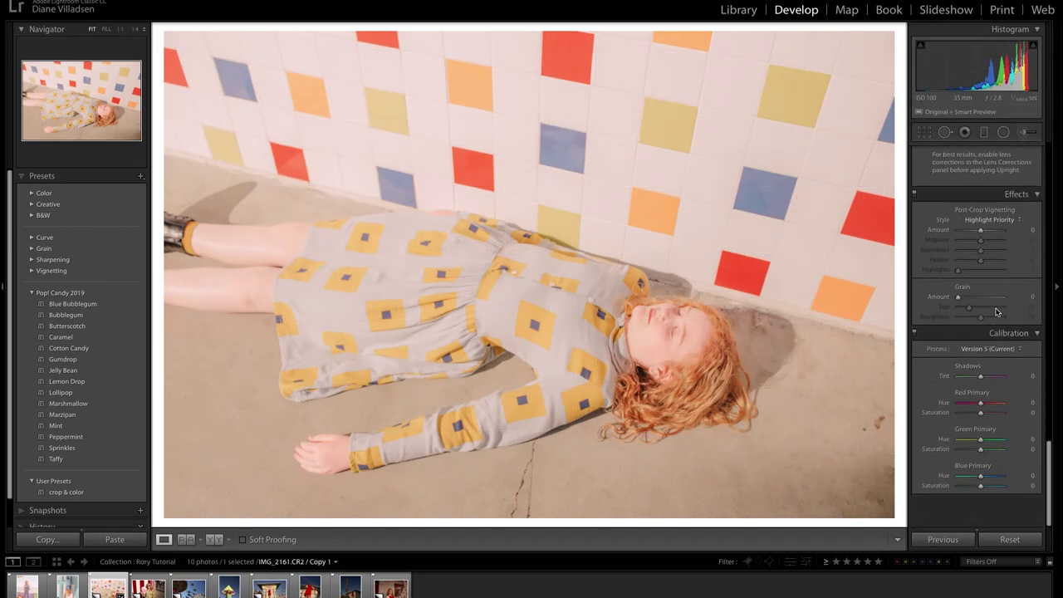
scroll(959, 258, up, 3)
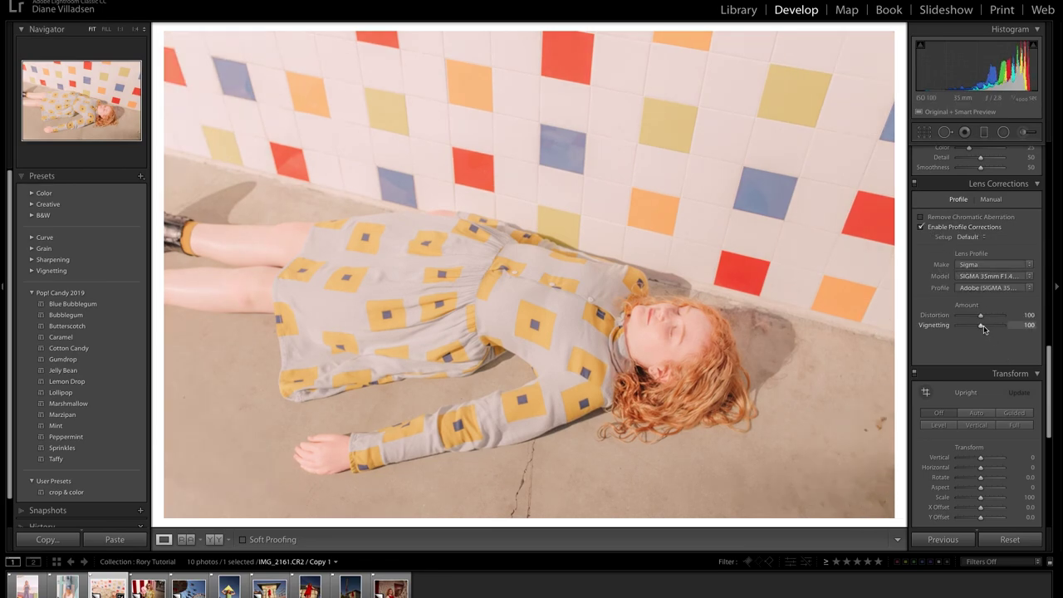
drag(981, 325, 991, 326)
scroll(991, 328, up, 10)
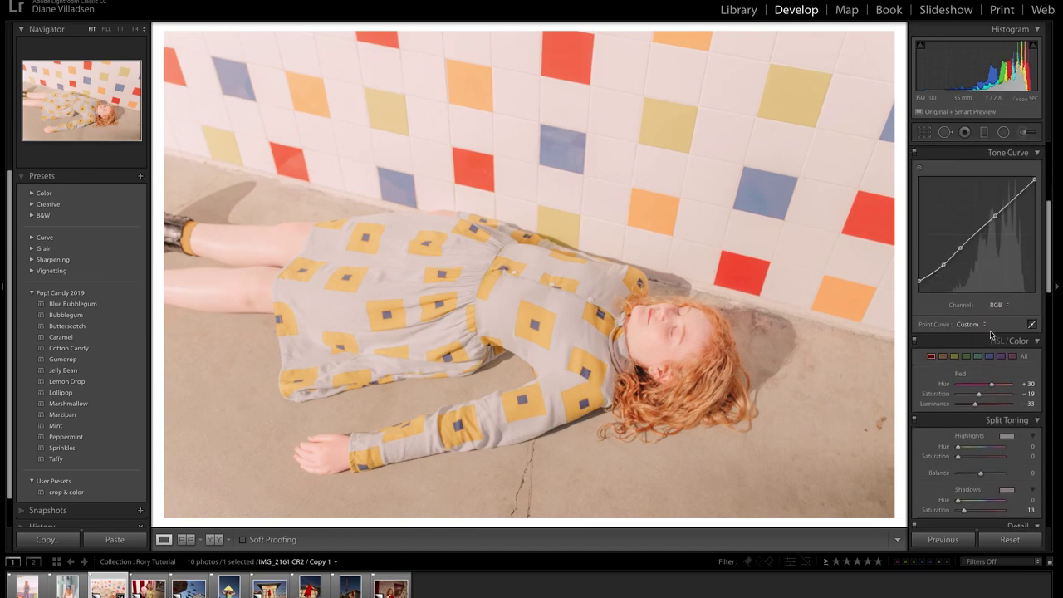
Set the Yellows to Hue +10, Saturation -16 and Luminance -25
click(954, 356)
click(982, 384)
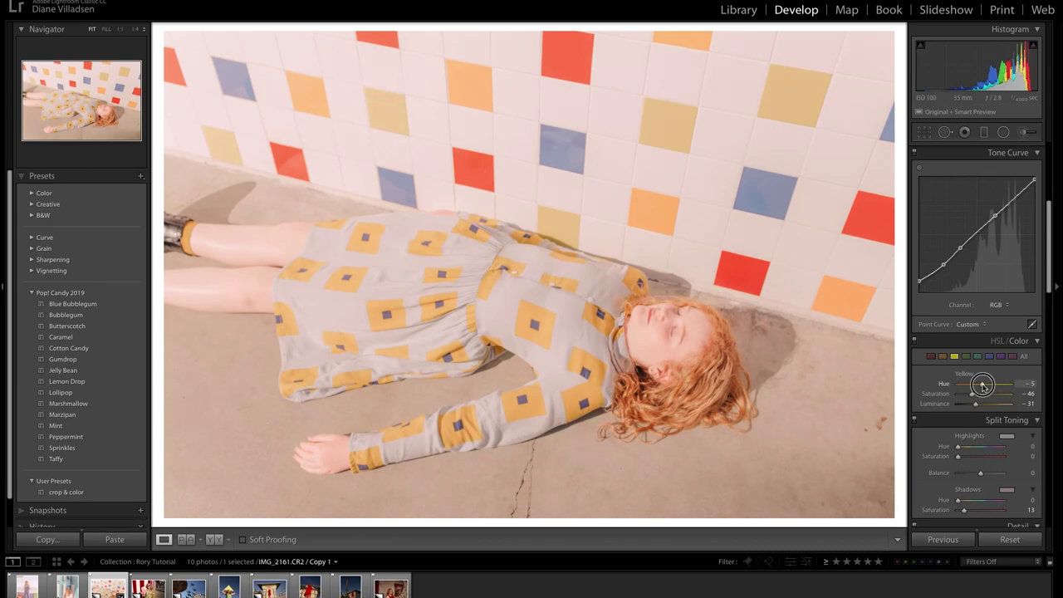
drag(983, 384, 982, 397)
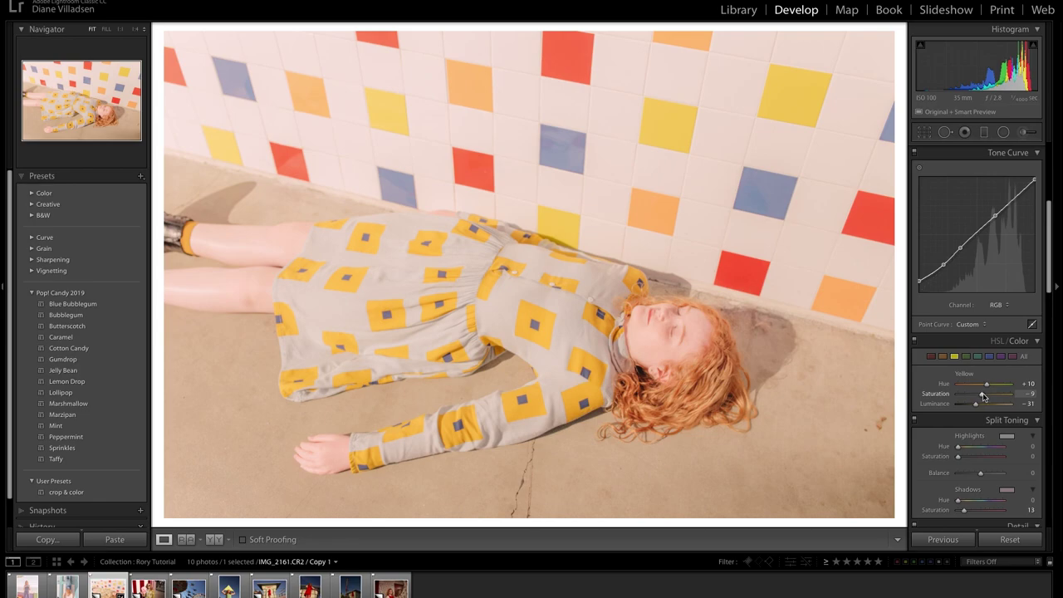
drag(983, 405, 978, 396)
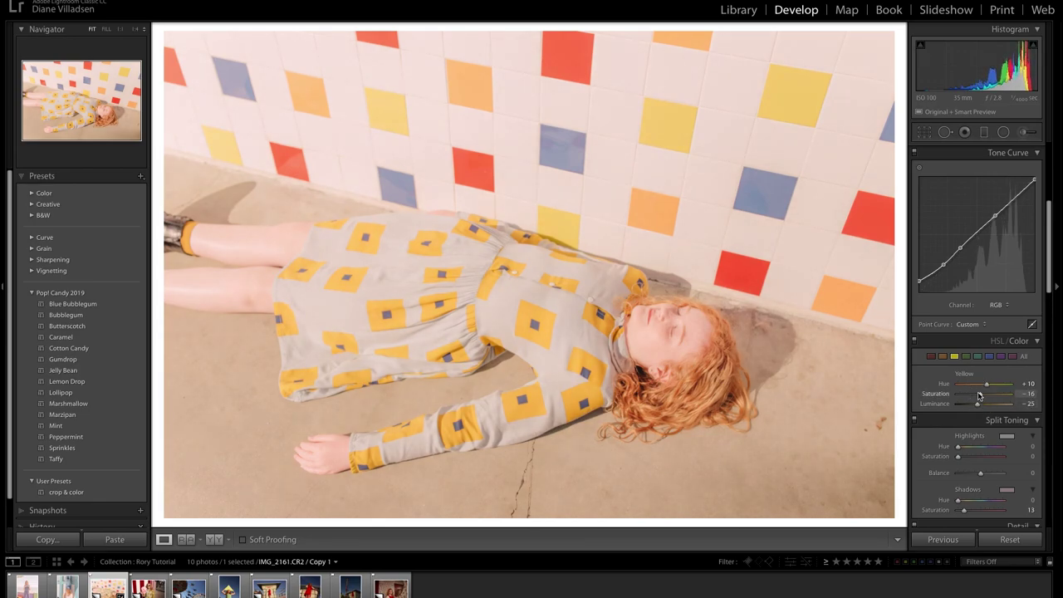
Set split-toning Shadows Saturation to 18 and lift Basic Shadows to +85
scroll(996, 412, down, 3)
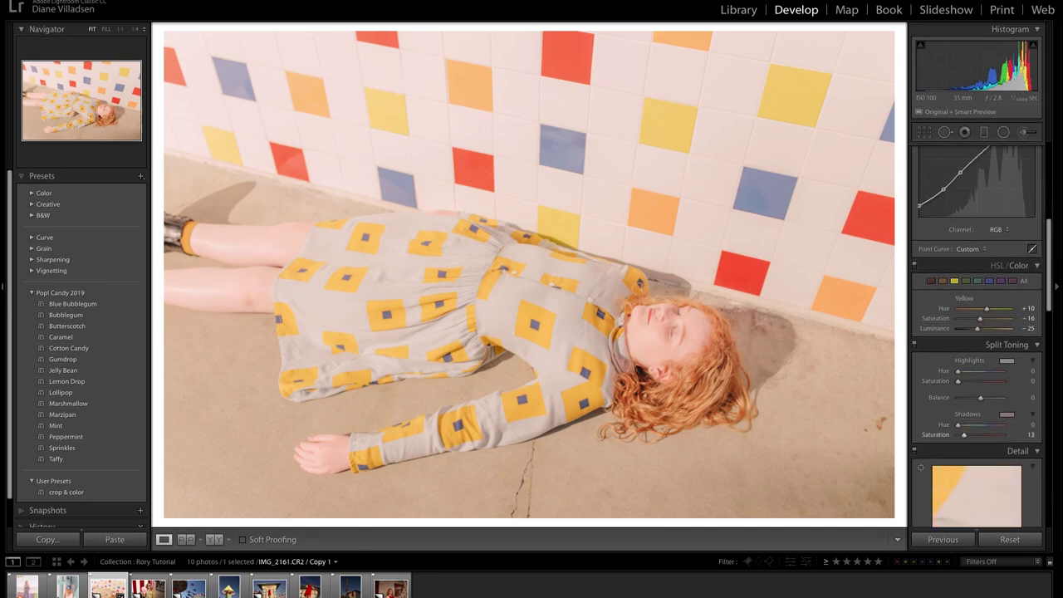
click(1025, 434)
text(9)
key(Return)
click(1025, 435)
text(18)
key(Return)
scroll(977, 332, up, 10)
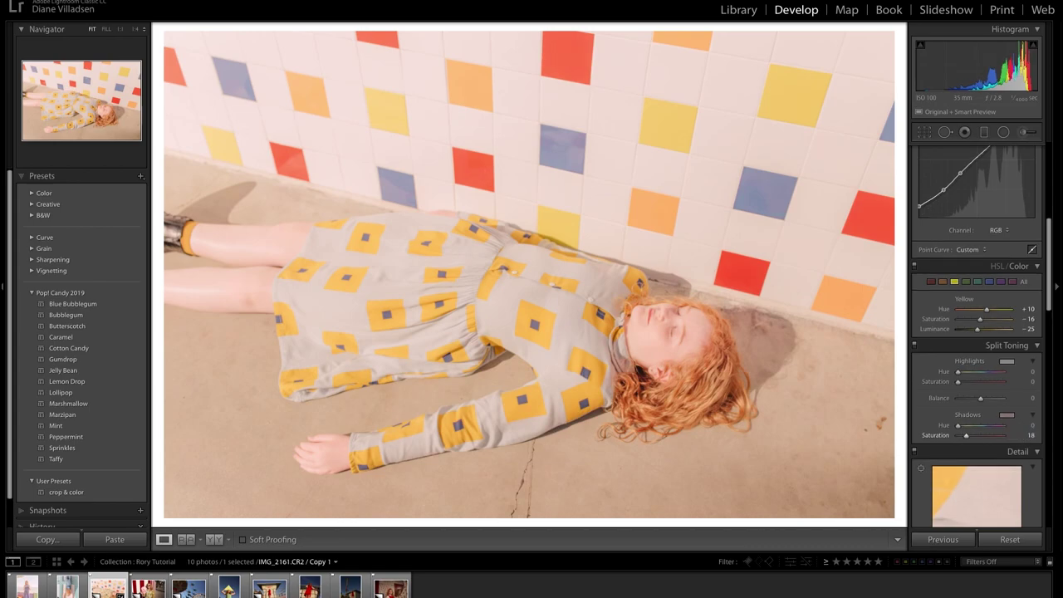
click(999, 297)
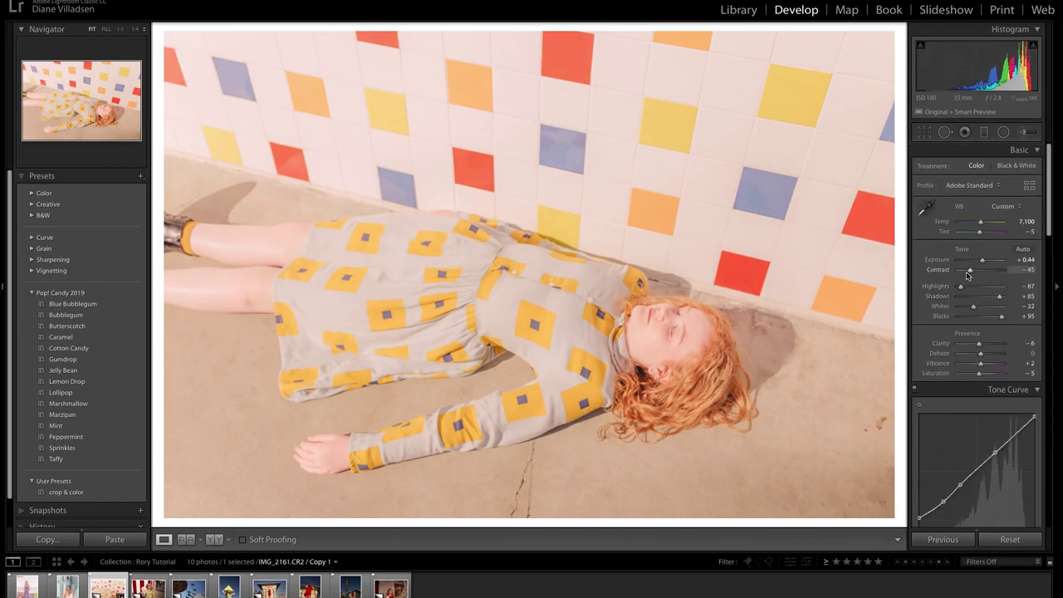
Drop Contrast to -75 and set the Oranges to Saturation -10, Luminance -6
drag(971, 271, 964, 272)
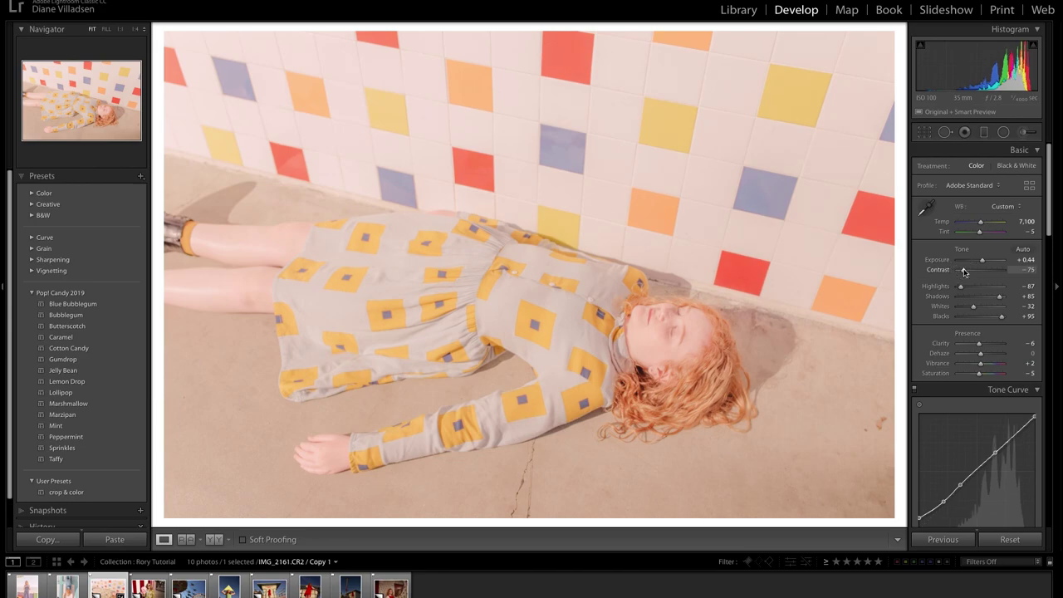
scroll(990, 355, down, 5)
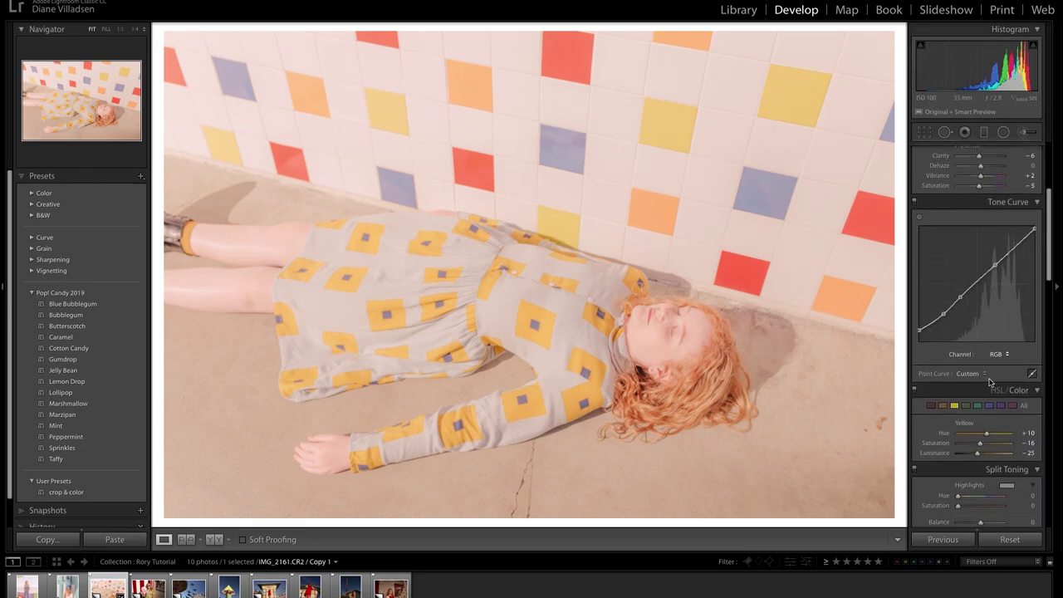
click(943, 406)
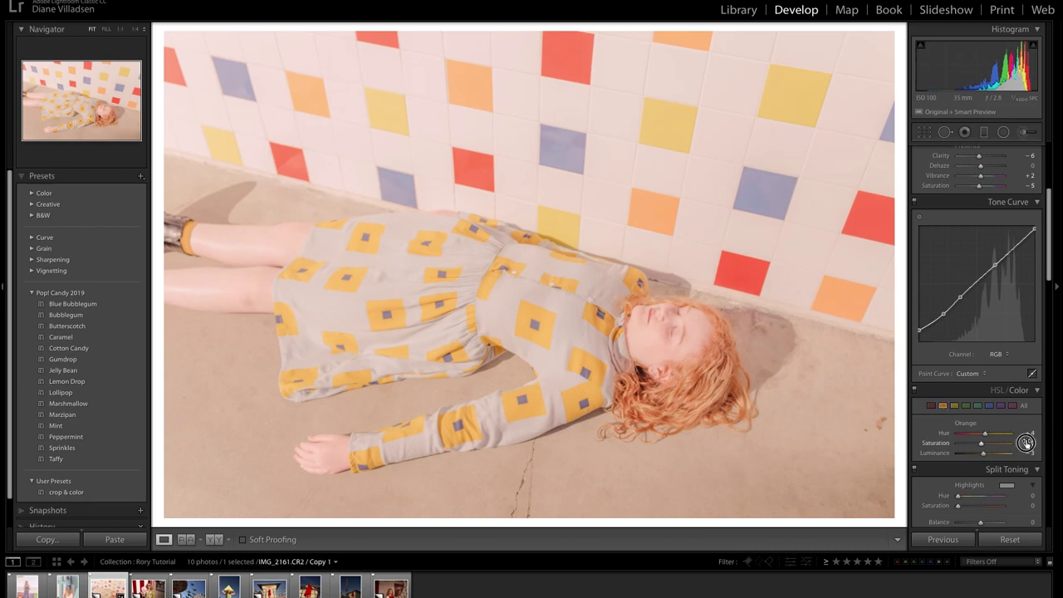
click(1028, 453)
text(-6)
key(Return)
Heal the marks on the lower-right floor and the crack below the girl's hand
click(944, 132)
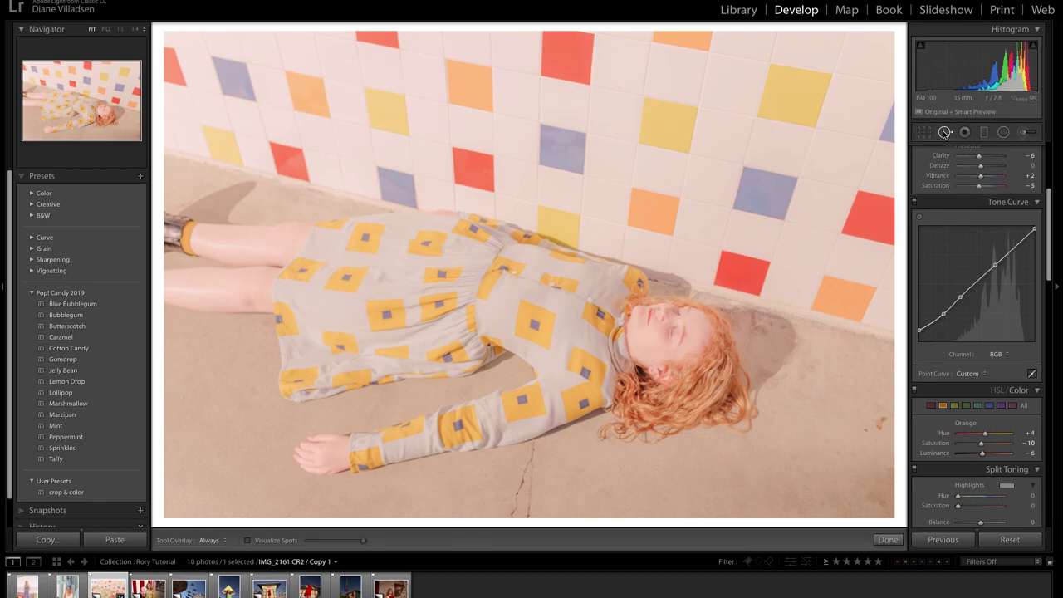
click(873, 424)
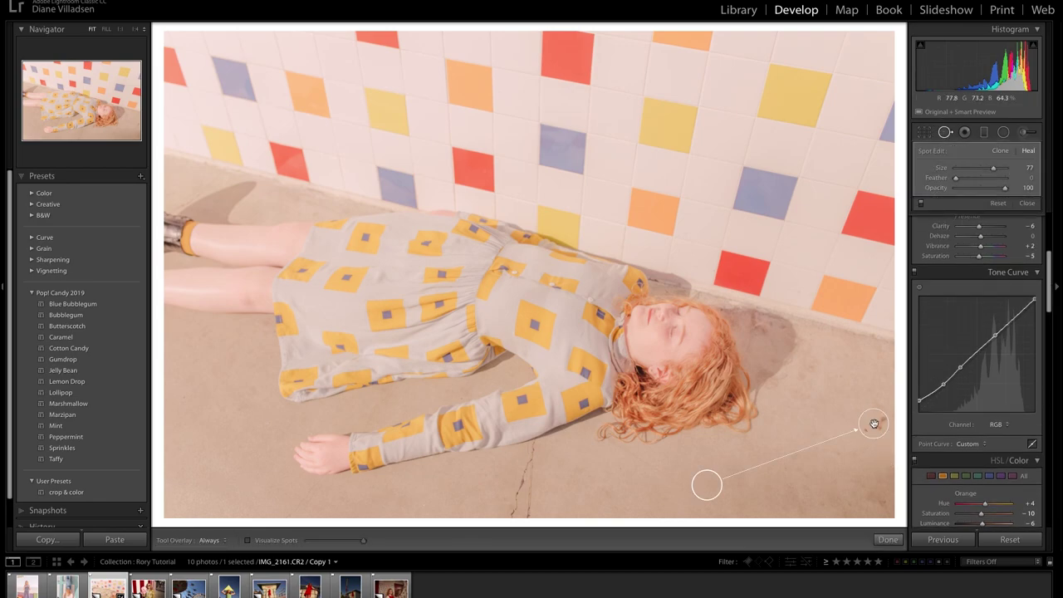
drag(698, 490, 790, 445)
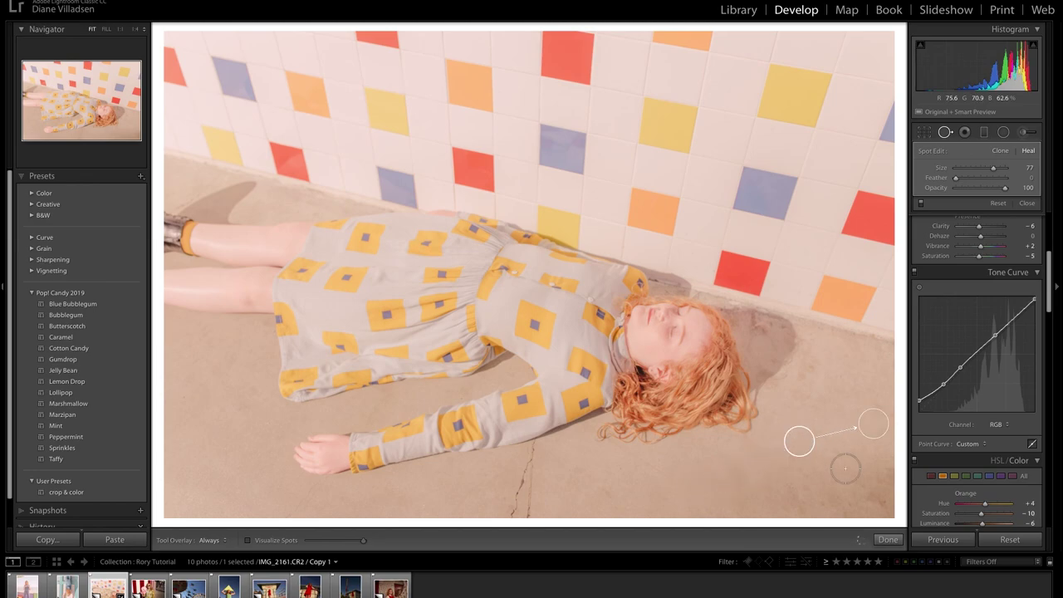
click(879, 492)
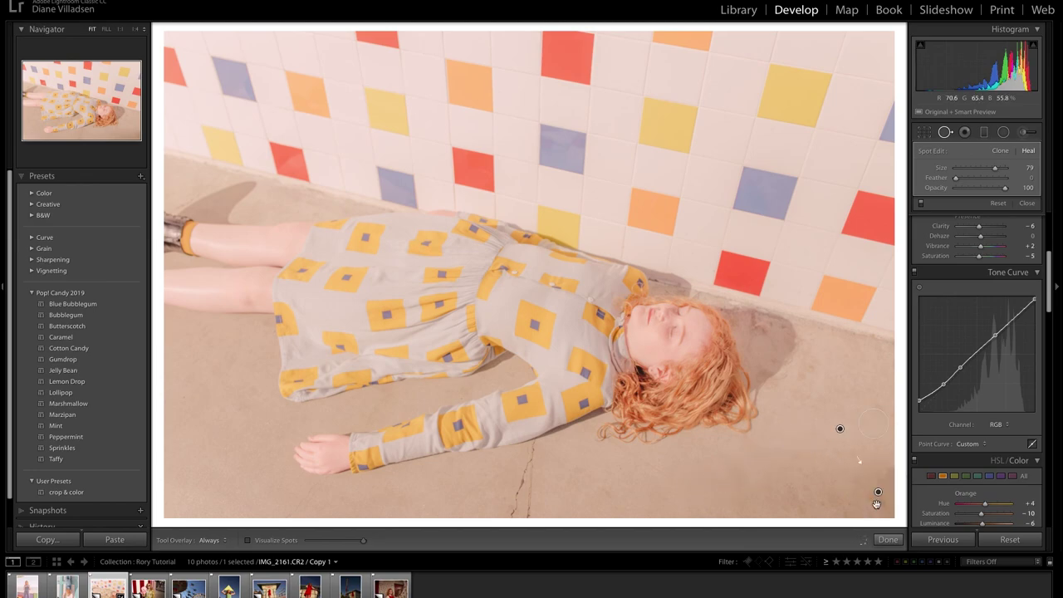
drag(794, 469, 839, 501)
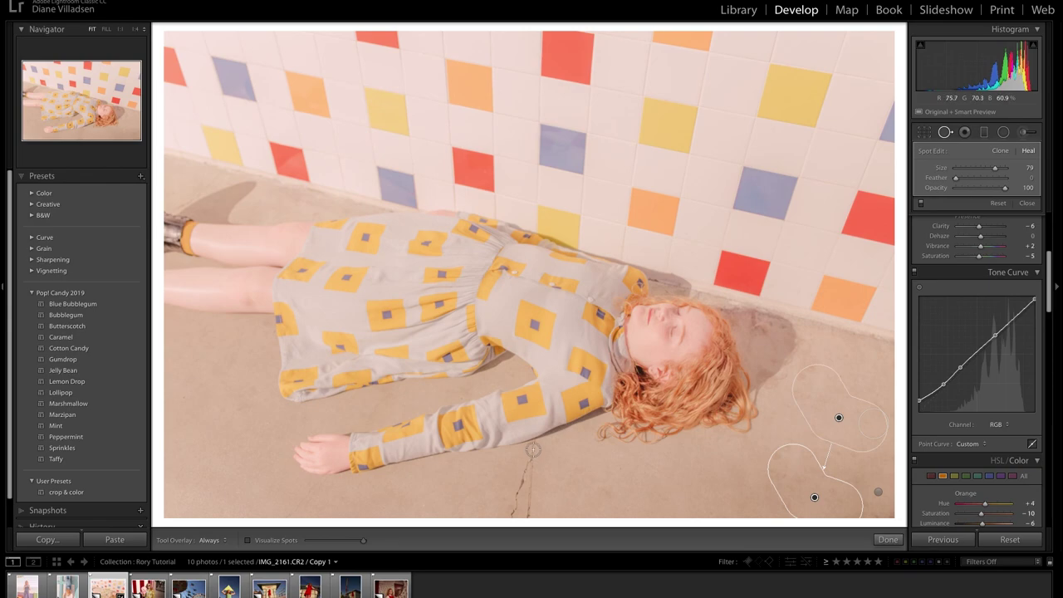
mouse_move(532, 447)
mouse_down()
mouse_move(519, 521)
mouse_move(530, 502)
mouse_move(530, 482)
mouse_move(511, 522)
mouse_up()
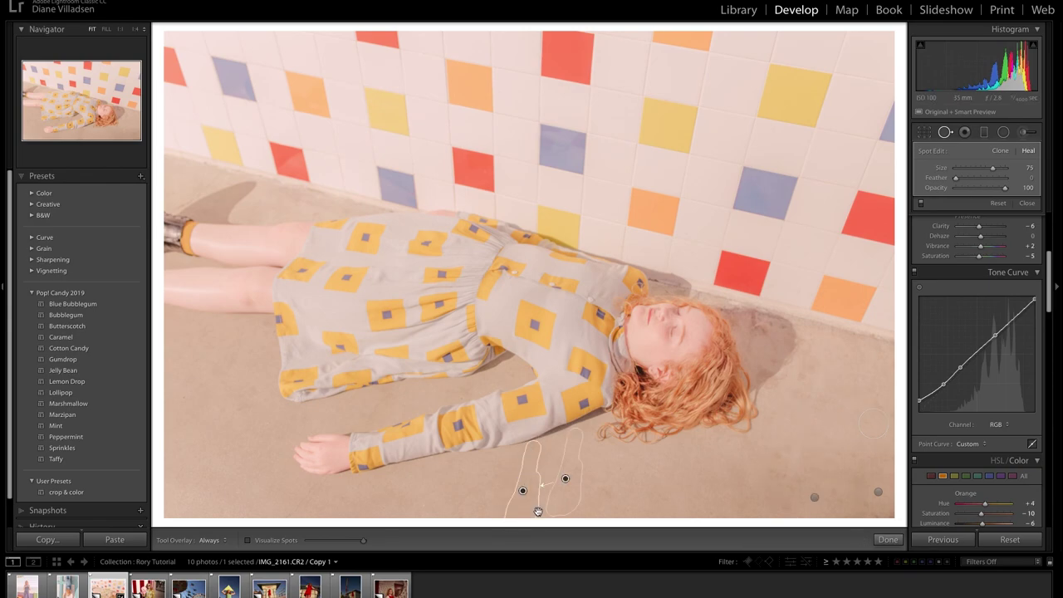
key(q)
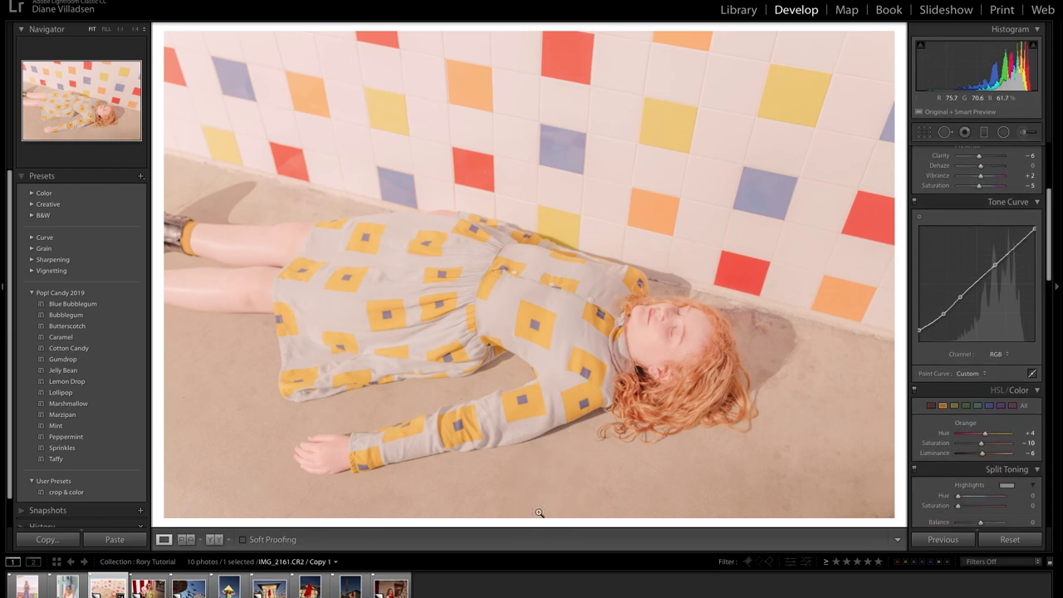
Check the sleeve at 1:1 zoom, then shift the Blue hue to -39
click(537, 438)
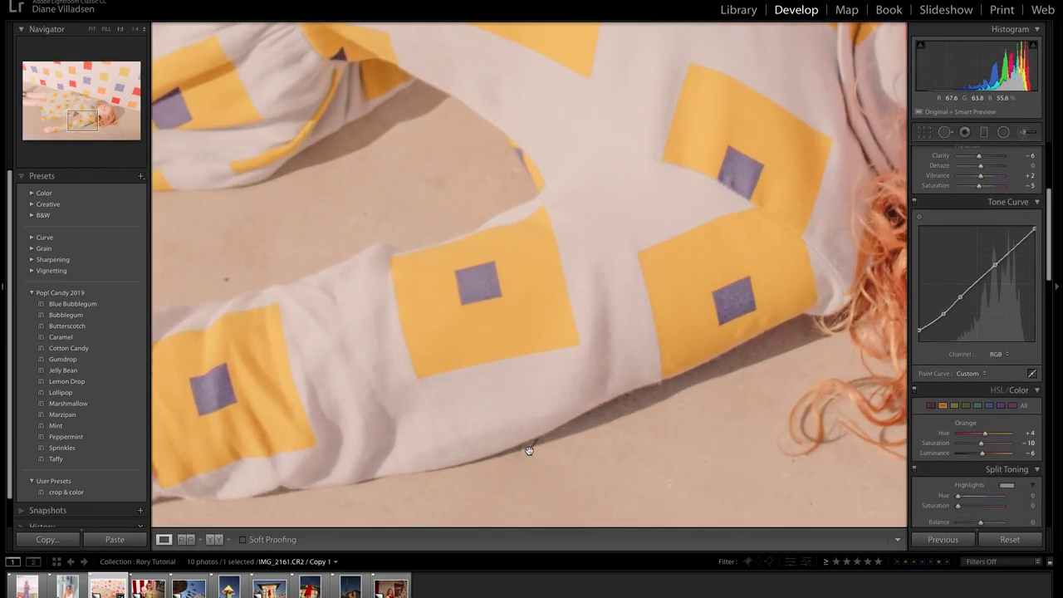
click(92, 29)
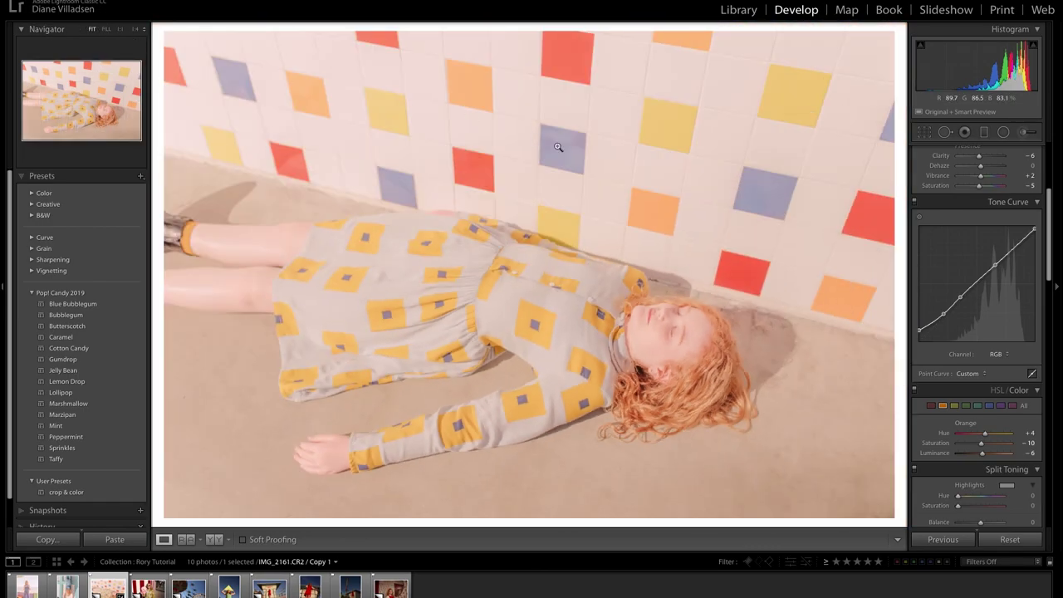
scroll(955, 274, down, 2)
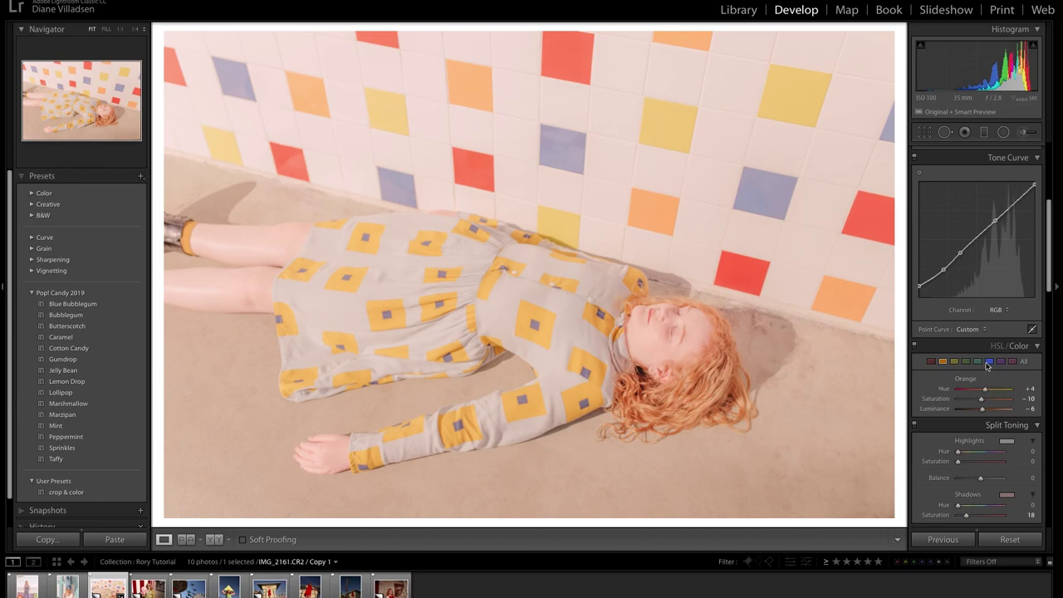
click(990, 362)
drag(978, 389, 988, 410)
click(975, 390)
Lift Blacks to +100 and Shadows to +95
scroll(998, 422, down, 3)
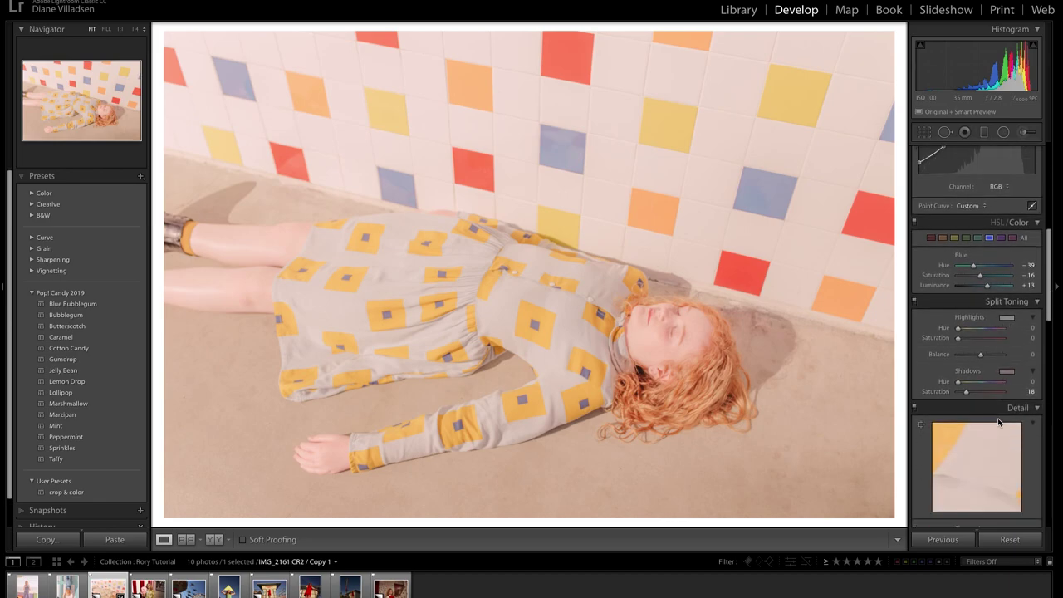
scroll(999, 423, up, 9)
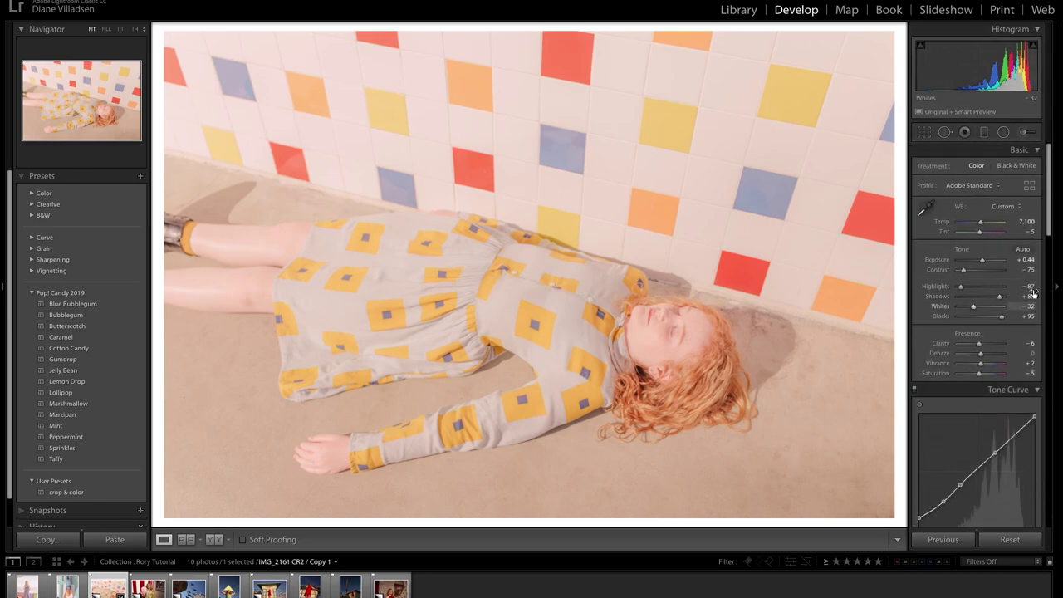
mouse_move(1001, 320)
mouse_down()
mouse_move(1004, 300)
mouse_move(991, 299)
mouse_move(1001, 303)
mouse_up()
Set Exposure to +0.55 and white balance temperature to 7,300
click(1027, 259)
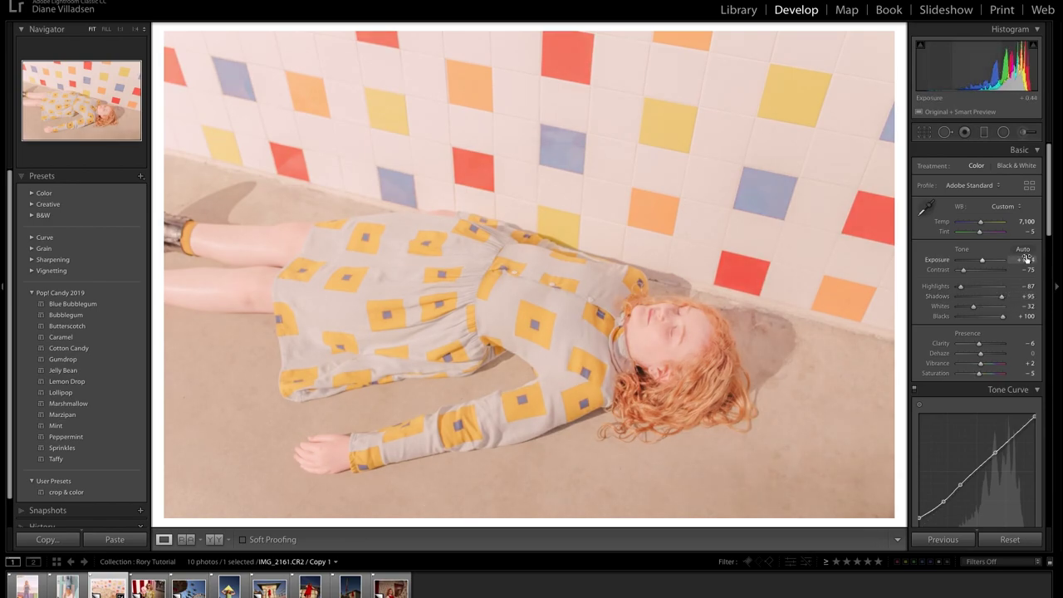
text(0.55)
key(Return)
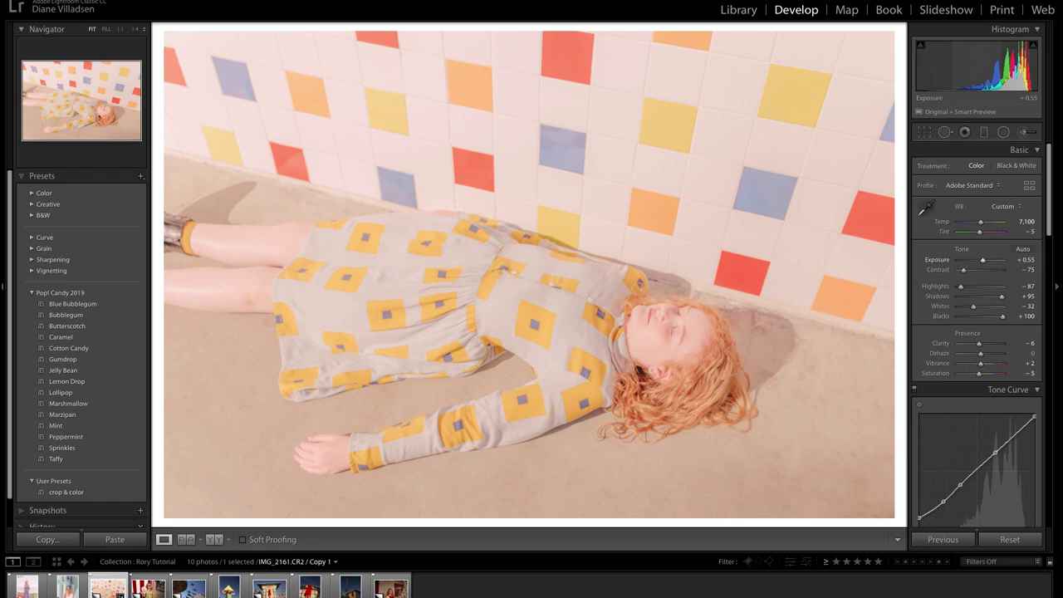
click(1026, 222)
text(7300)
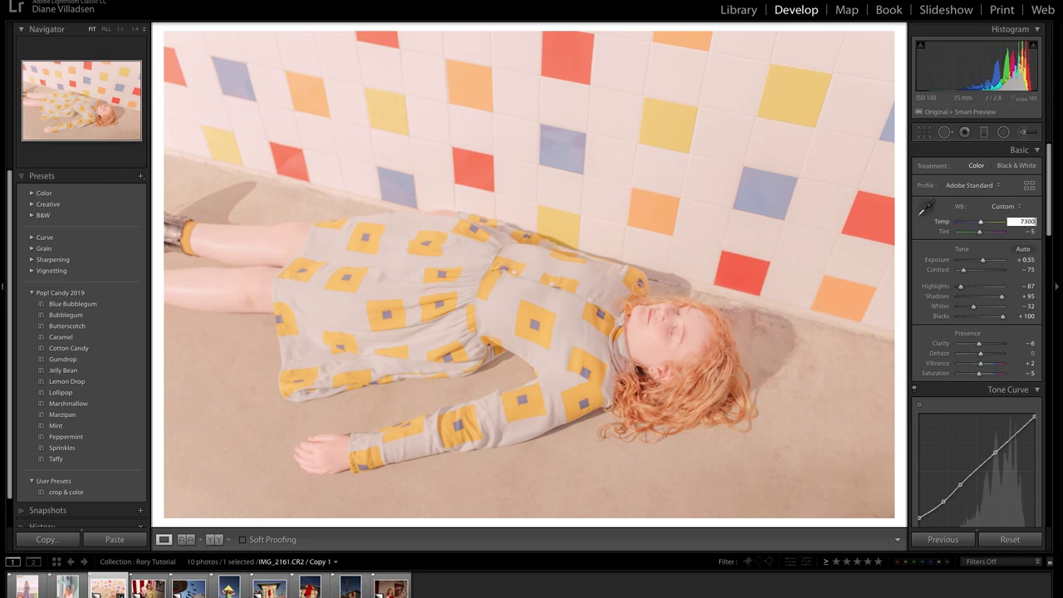
key(Return)
click(1018, 545)
key(ctrl+z)
drag(983, 261, 993, 310)
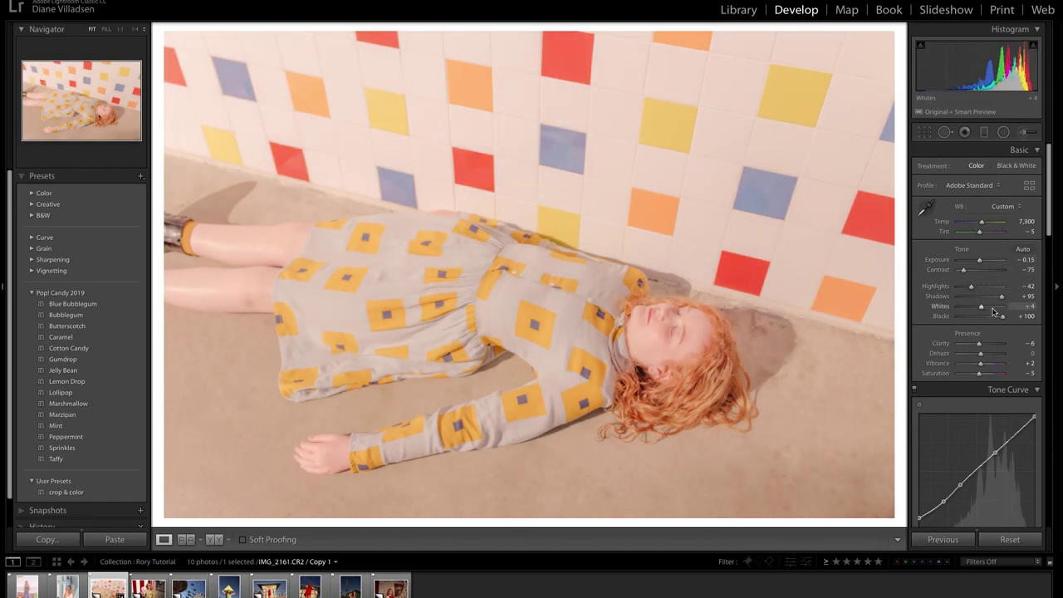
click(1027, 260)
text(0.2)
key(Return)
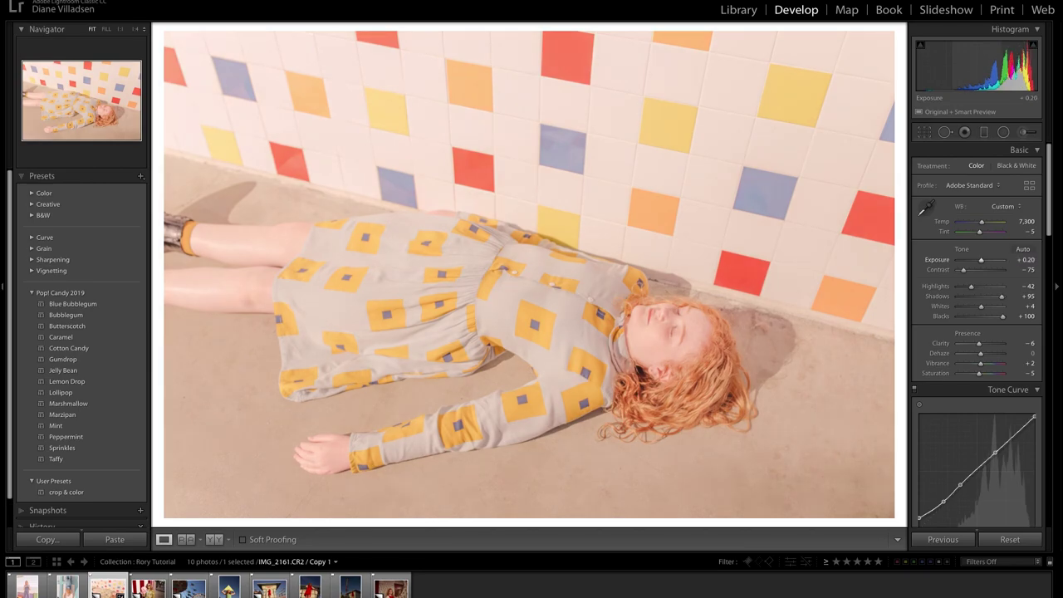
key(ctrl+z)
key(ctrl+z)
key(ctrl+z)
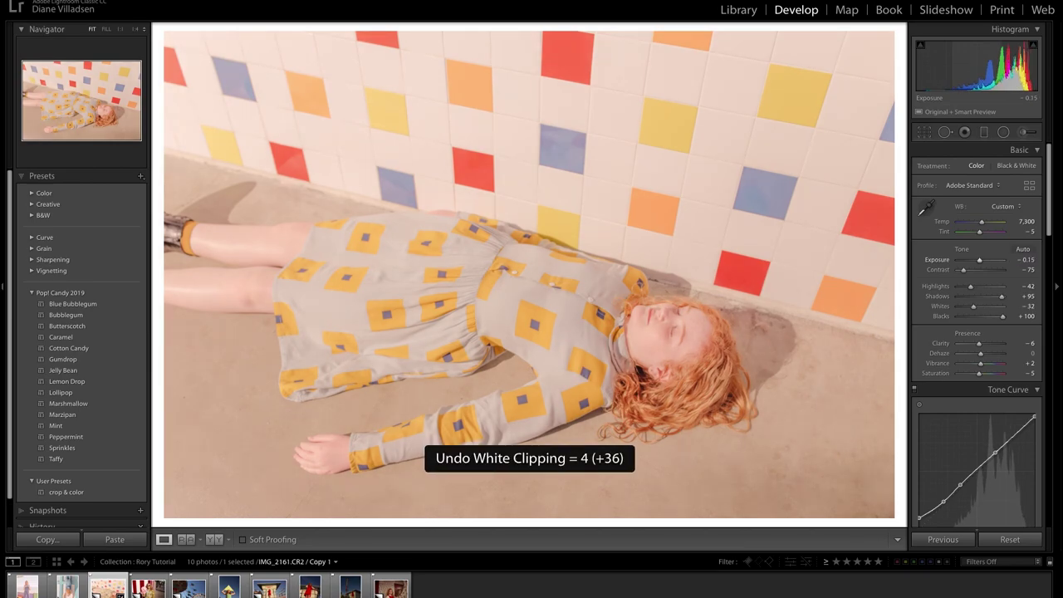
key(ctrl+z)
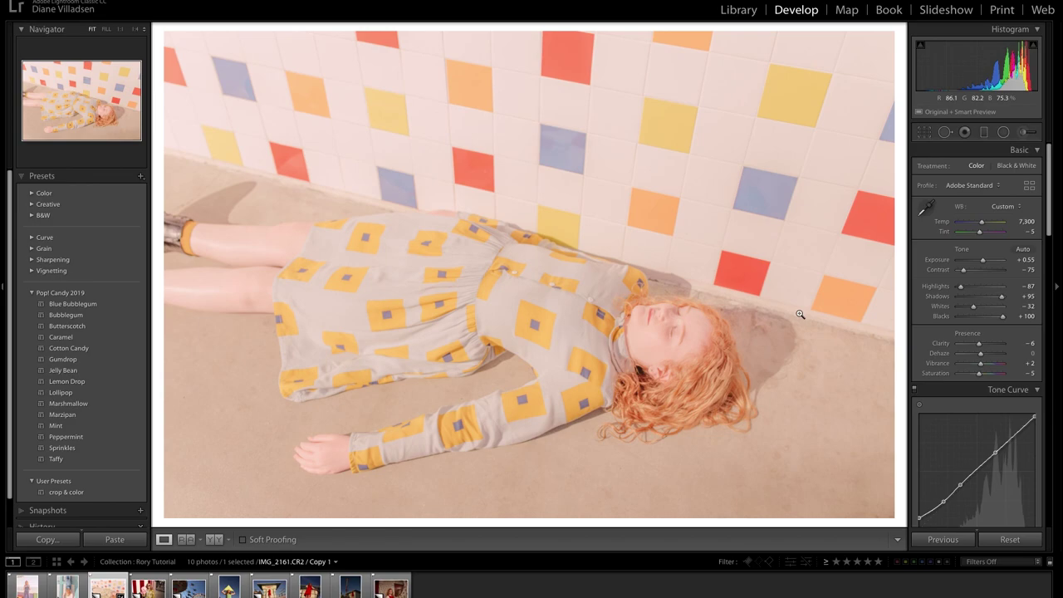
click(1021, 544)
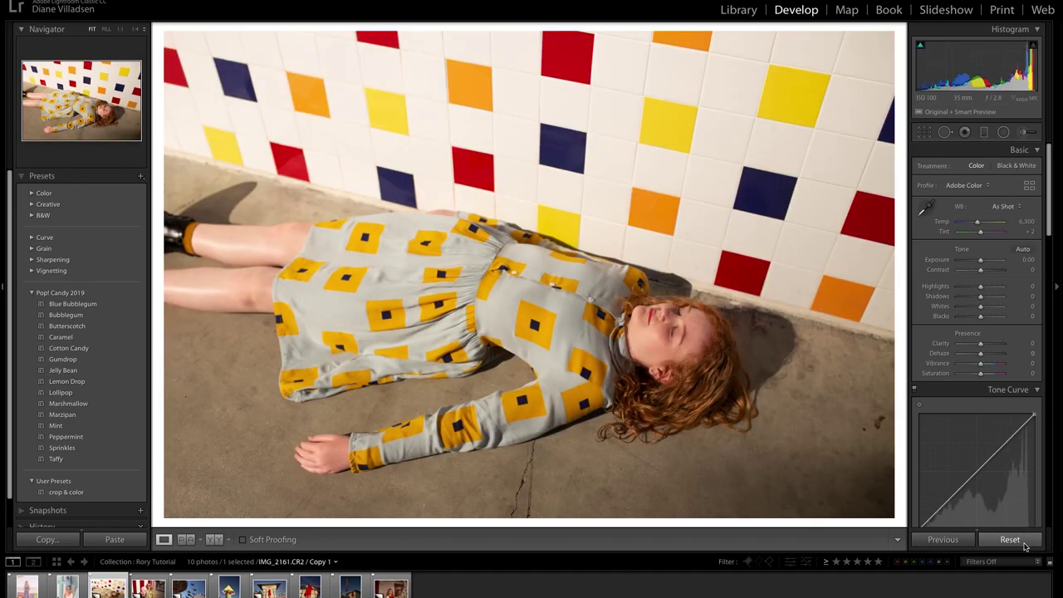